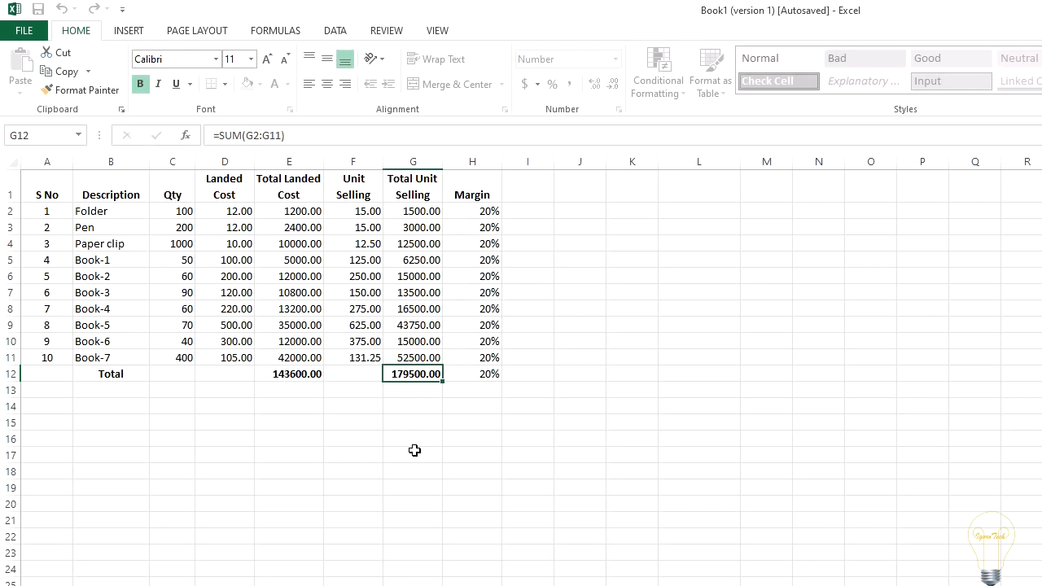
Step: Copy G2:H11 and paste only its values starting at J2 using Paste Special
drag(411, 213, 486, 359)
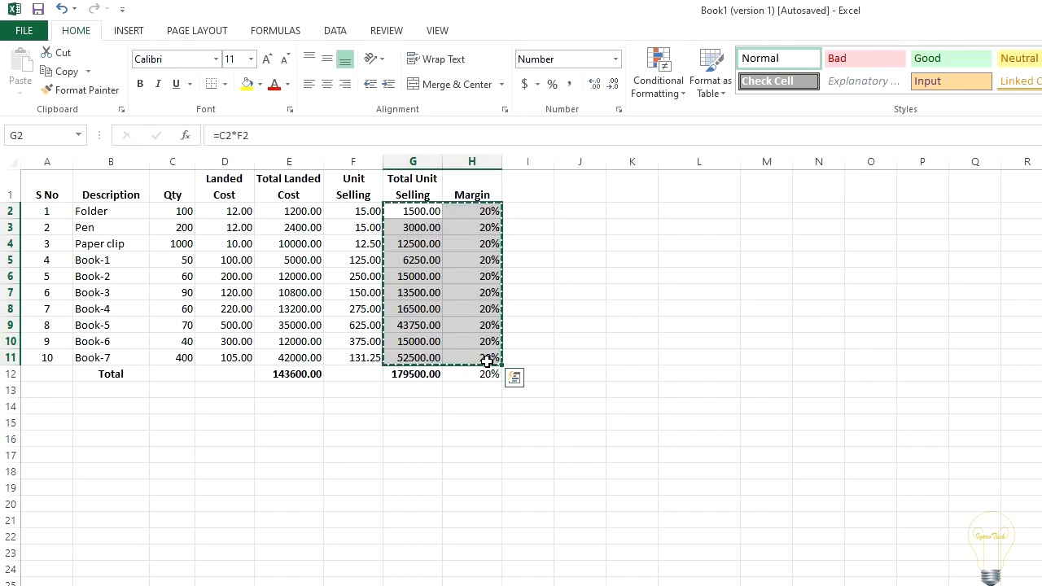
click(571, 218)
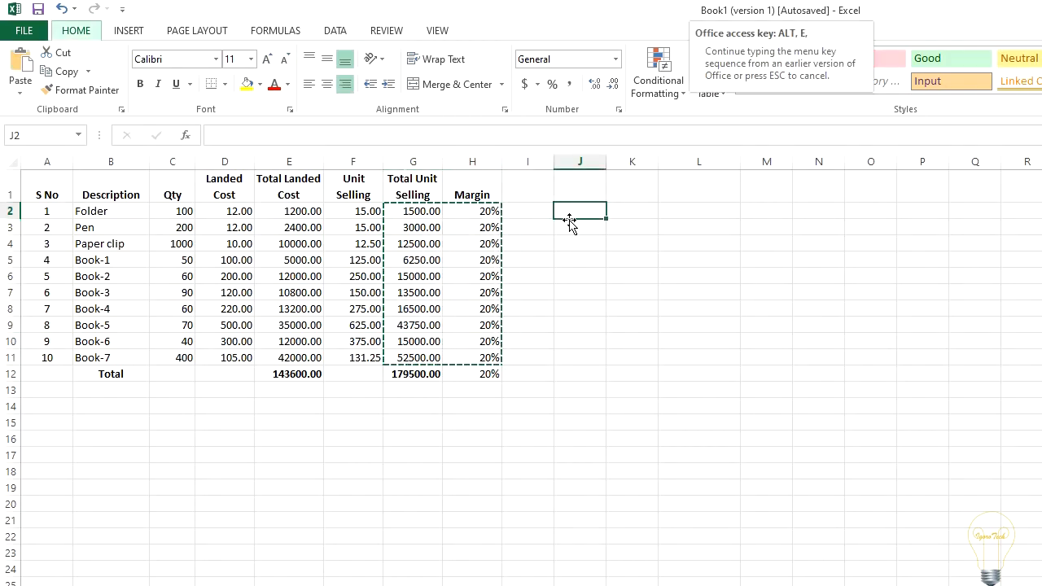
key(ctrl+alt+v)
key(Return)
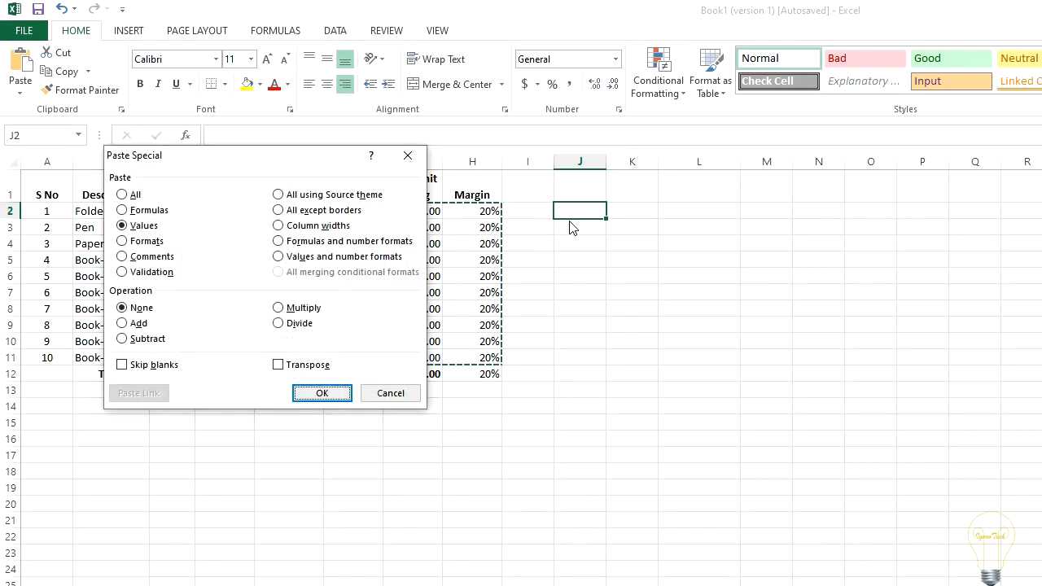
click(570, 388)
drag(580, 213, 635, 356)
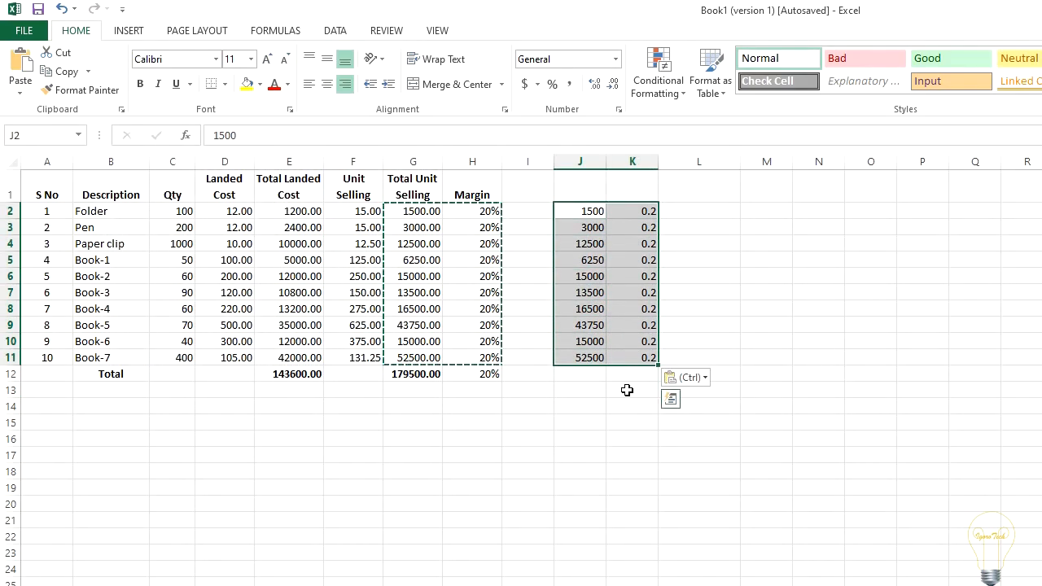
click(626, 390)
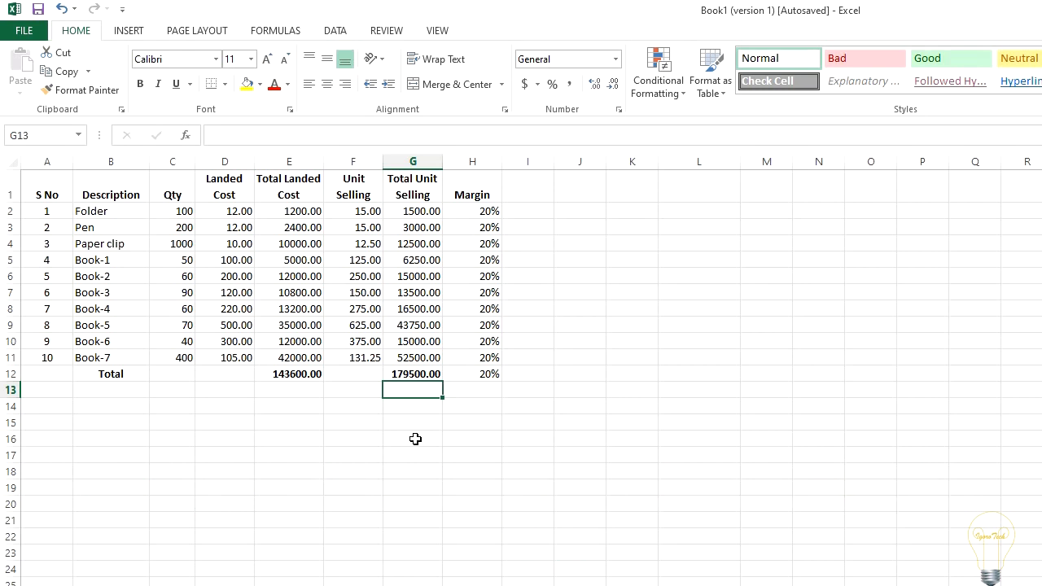
Step: Copy the Unit Selling and Total Unit Selling entries in F2:G11 and paste only their values starting at J2
drag(361, 216, 428, 353)
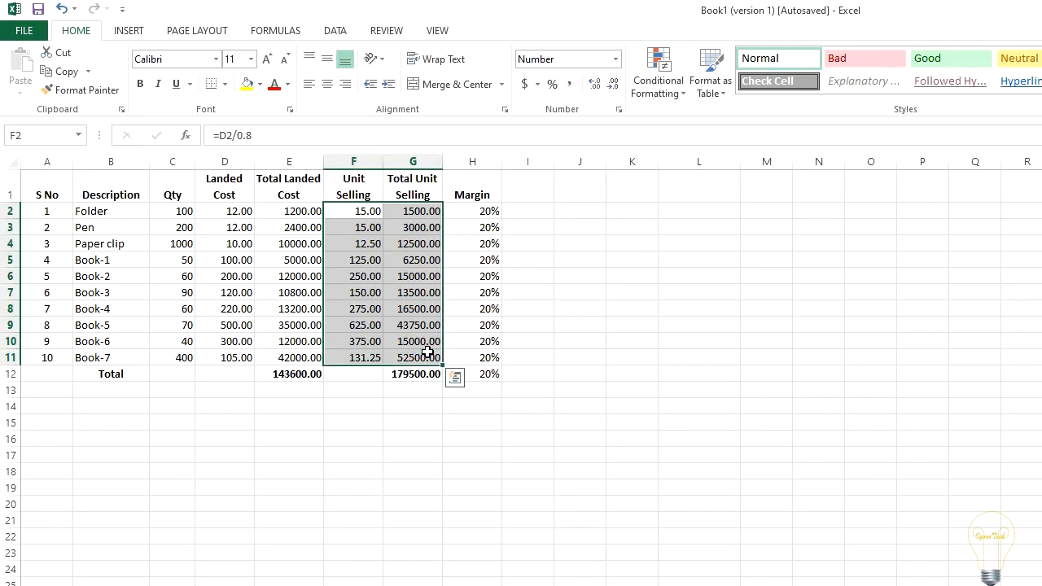
key(ctrl+c)
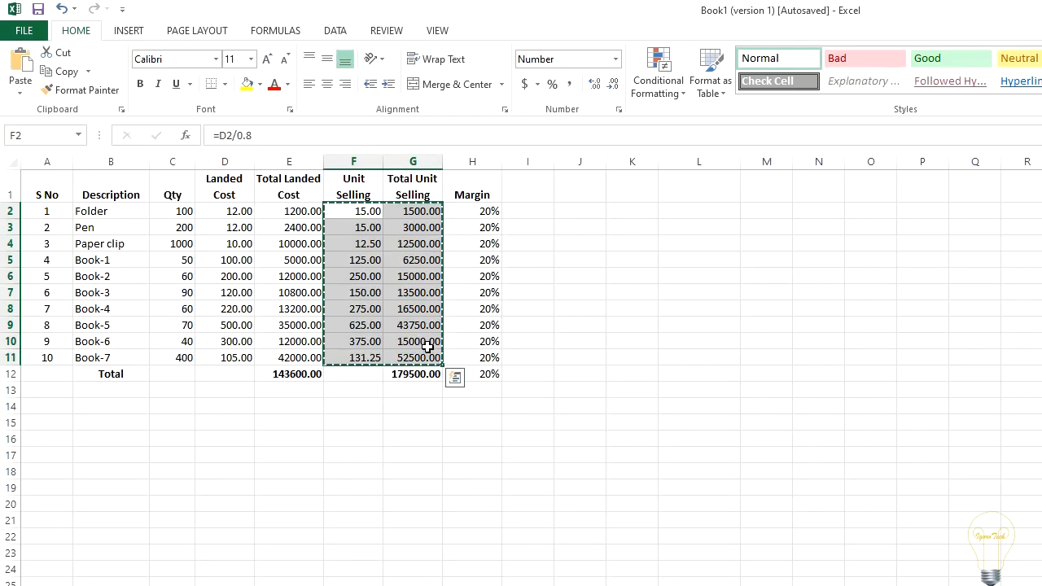
click(577, 207)
right_click(578, 210)
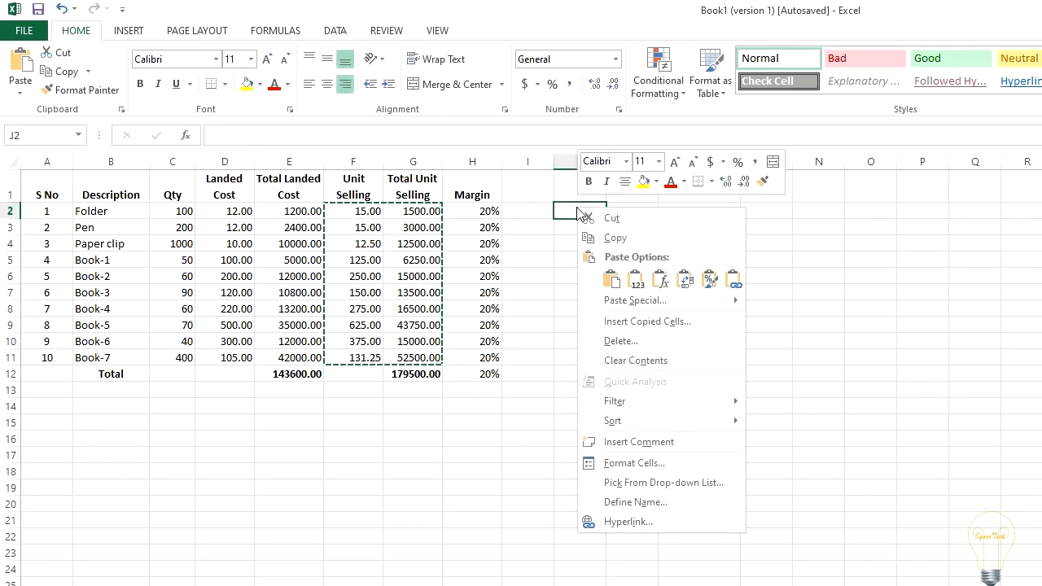
mouse_move(652, 301)
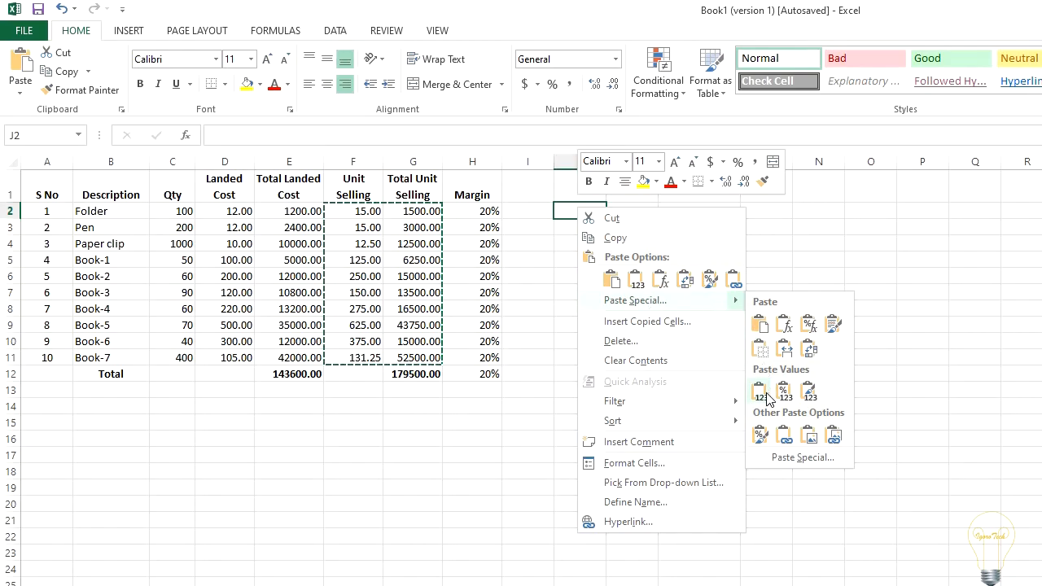
click(765, 396)
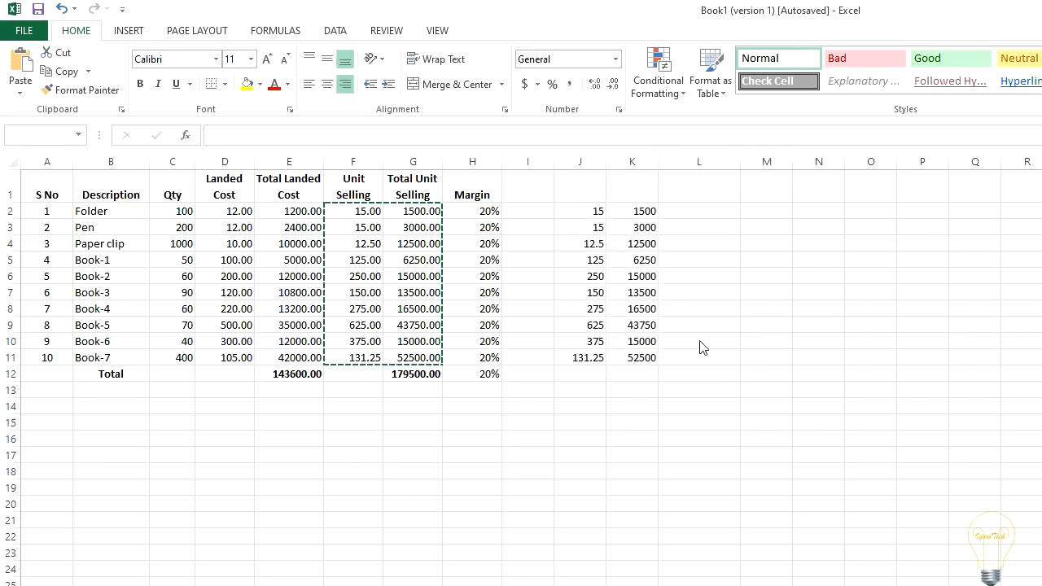
key(Escape)
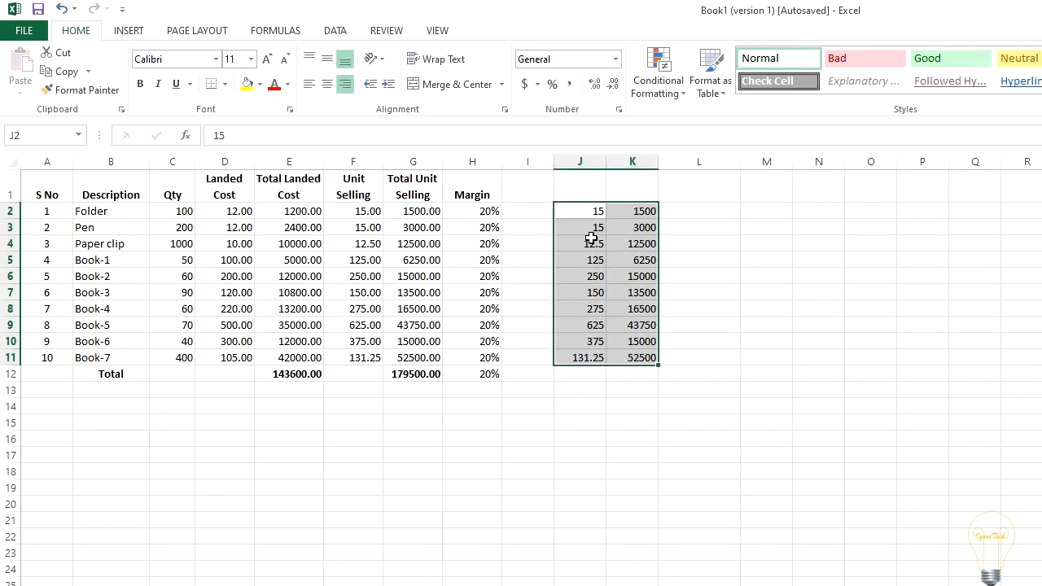
Step: Compare the formulas in F2:G3 with the contents of the corresponding pasted cells in J2:K3
click(603, 210)
click(600, 239)
key(Right)
click(375, 211)
click(600, 210)
click(422, 211)
click(632, 210)
click(376, 228)
click(574, 229)
click(430, 231)
click(618, 229)
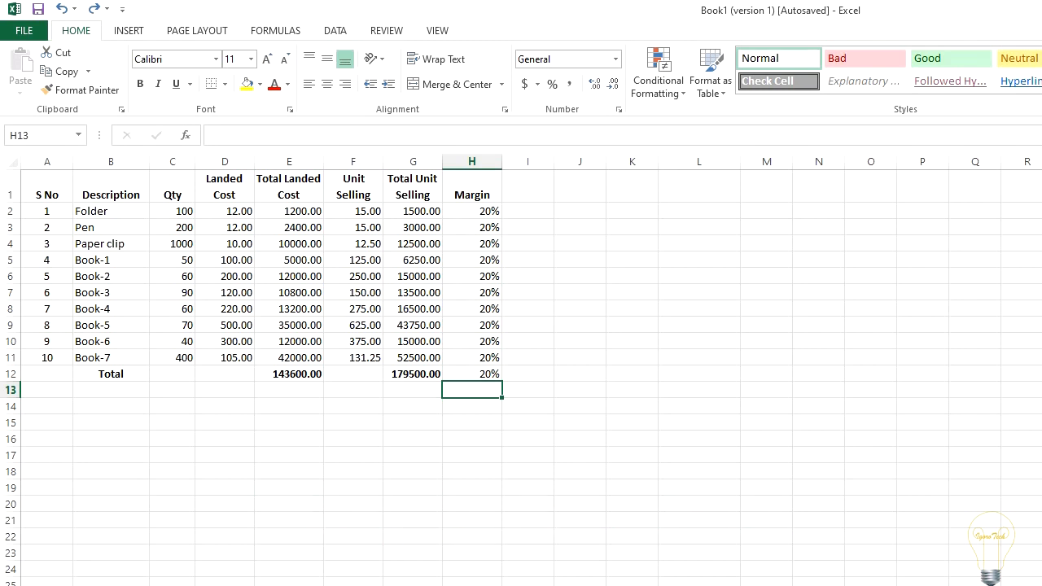
Step: Copy the range E2:G11 to J2:L11 as values only
drag(298, 211, 406, 357)
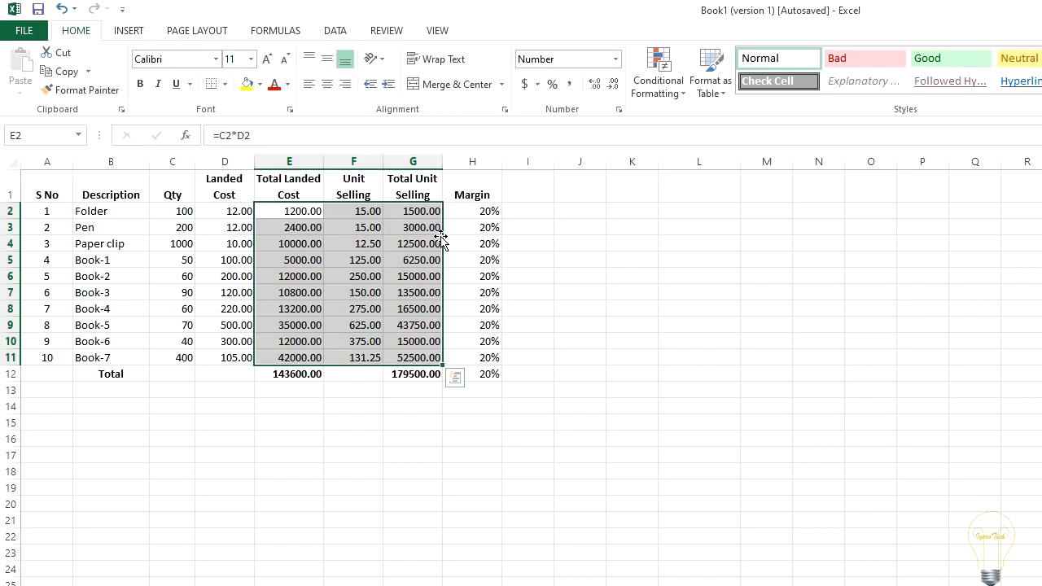
drag(441, 237, 705, 252)
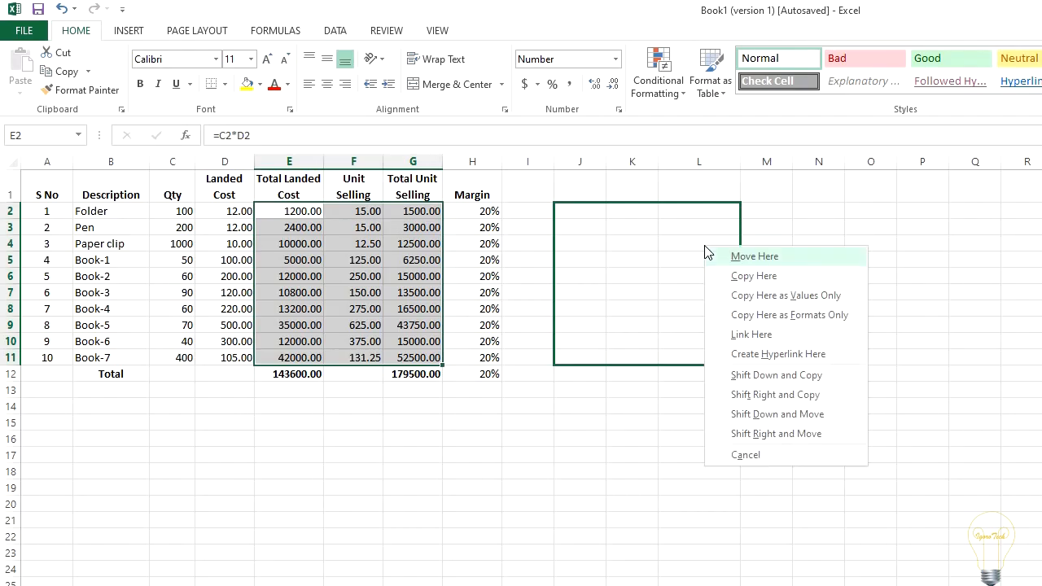
click(768, 294)
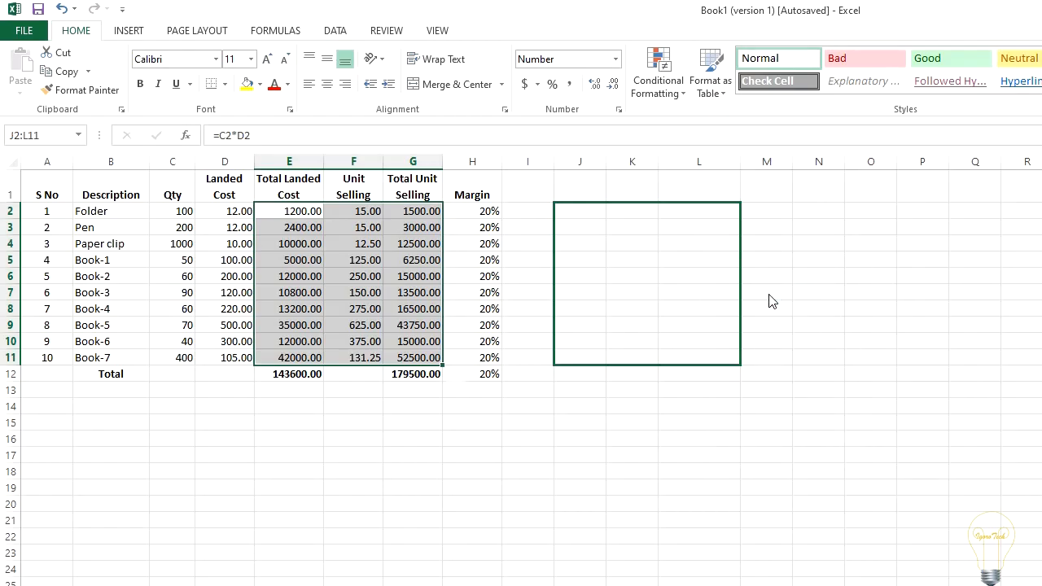
click(509, 277)
Step: Compare the source formulas in rows 2 and 3 of columns E to G with their copies in columns J to L
click(578, 212)
click(306, 208)
click(366, 205)
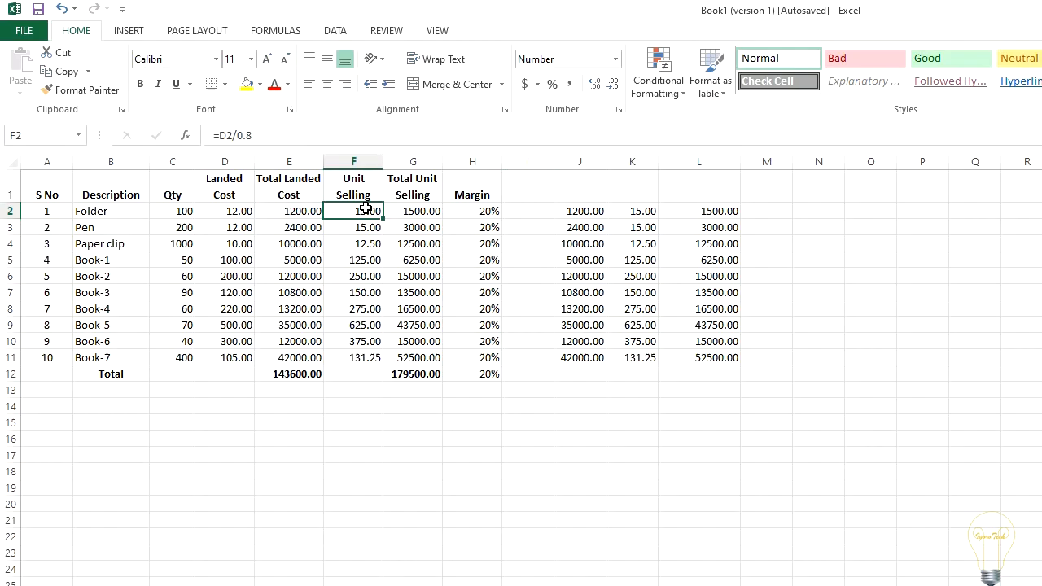
click(643, 211)
click(702, 212)
click(420, 213)
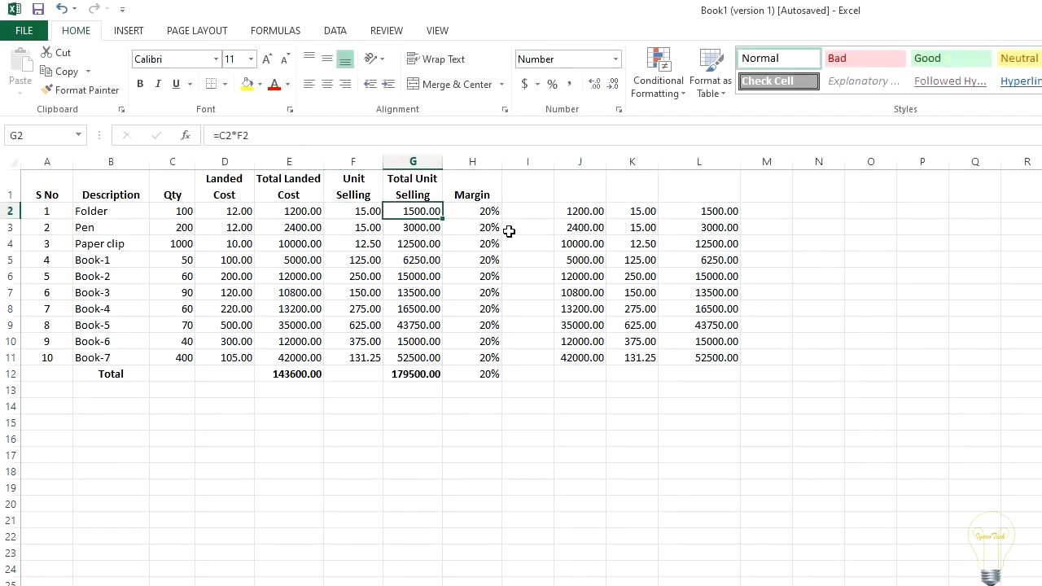
click(301, 231)
click(580, 229)
click(376, 229)
click(623, 228)
Step: Undo the values-only copy in J2:L11
click(635, 276)
click(784, 259)
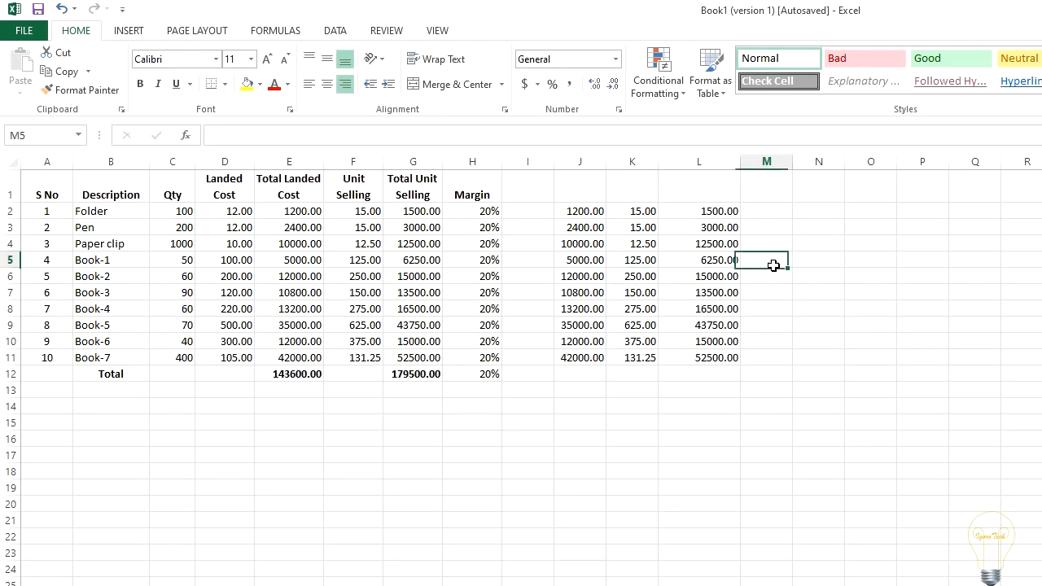
key(ctrl+z)
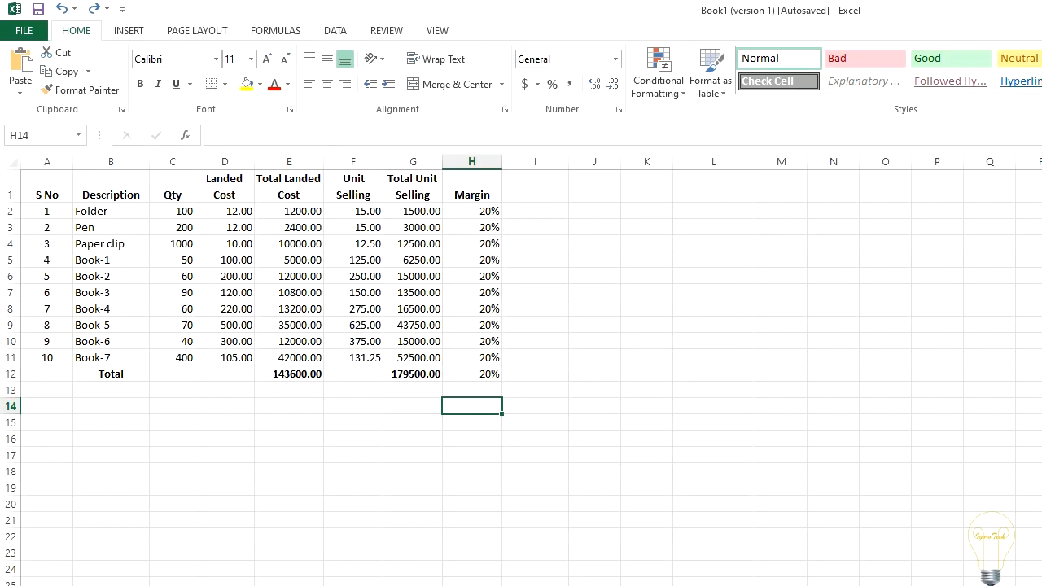
Step: Convert the (G2-E2) part of the margin formula in H2 to its calculated value, keeping the division by G2
click(479, 211)
drag(254, 135, 220, 135)
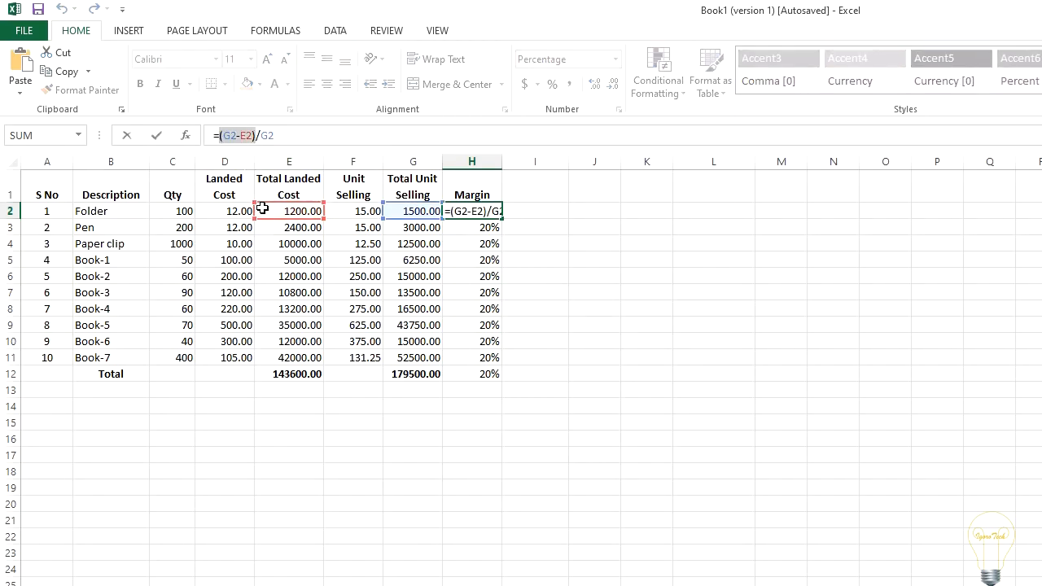
key(F9)
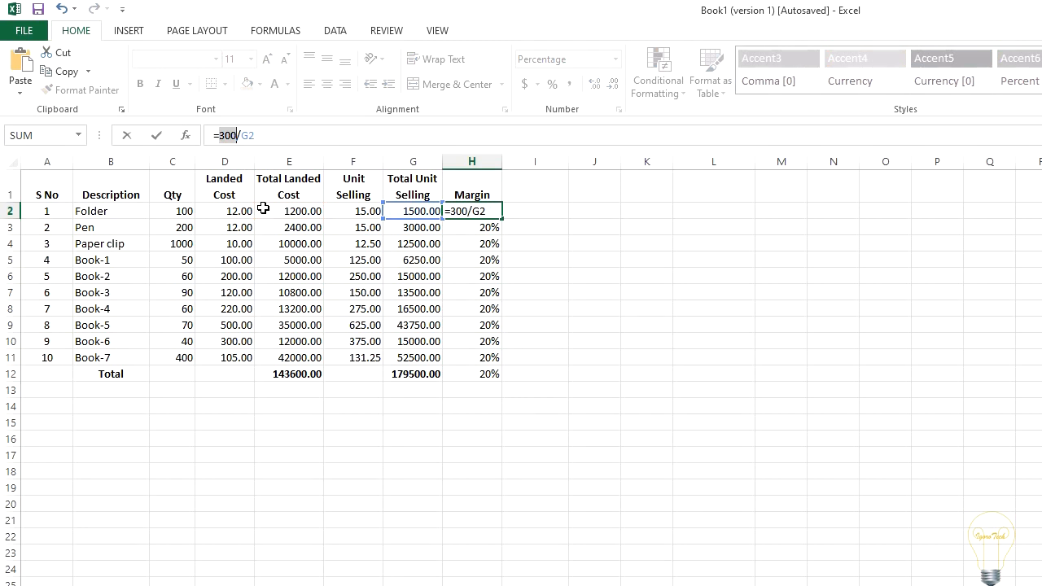
key(Return)
click(522, 259)
click(484, 211)
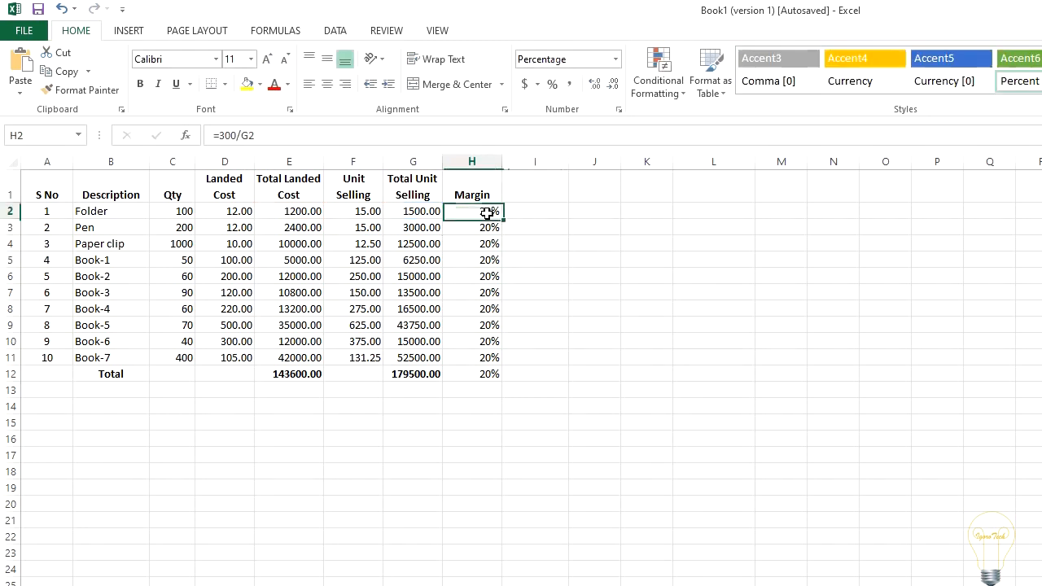
Step: Enter H3's formula =(G3-E3)/G3 as text in I3 and widen column I slightly
click(479, 229)
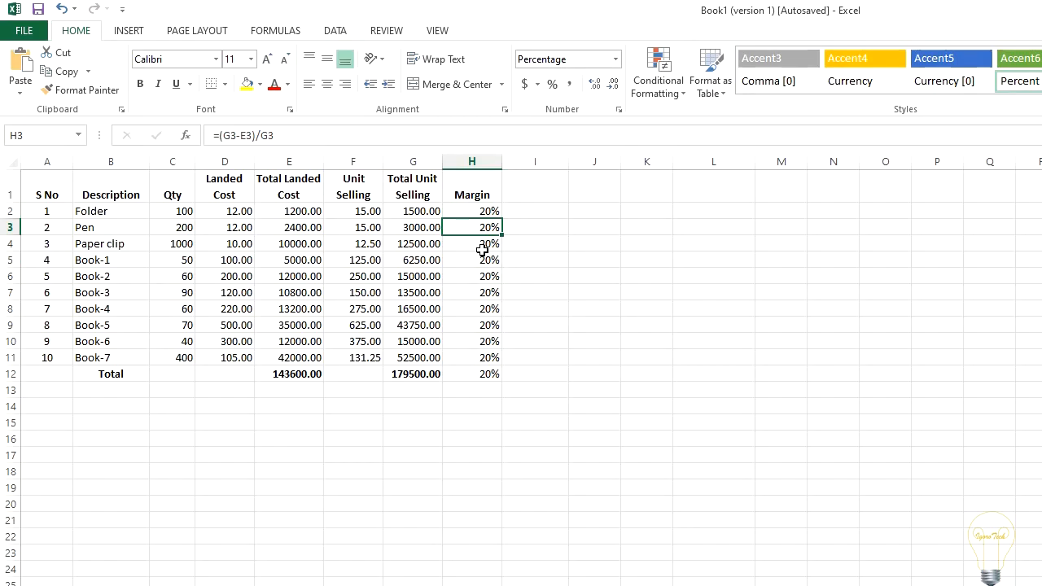
double_click(461, 230)
key(Escape)
click(541, 226)
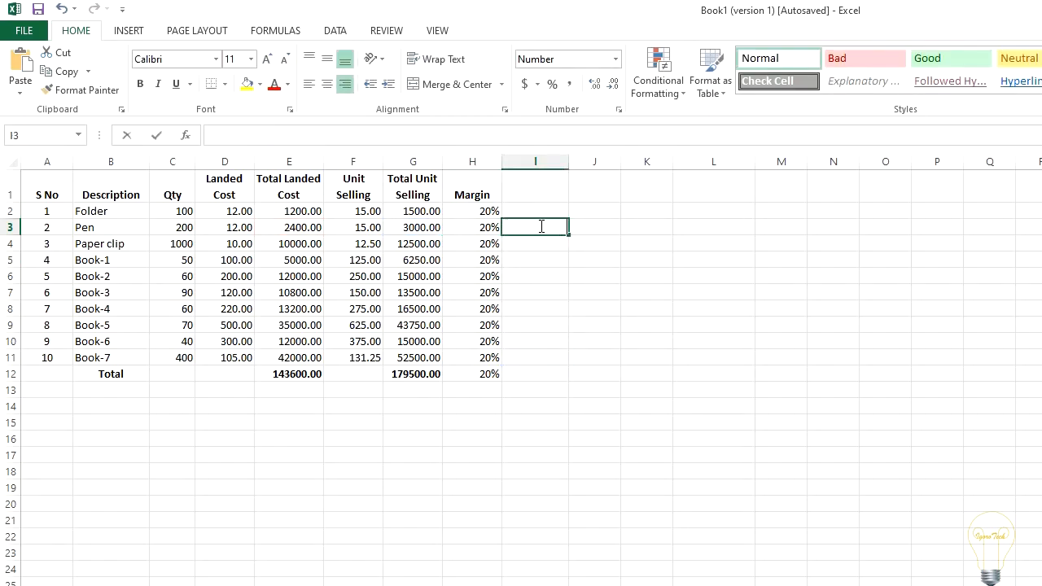
double_click(542, 226)
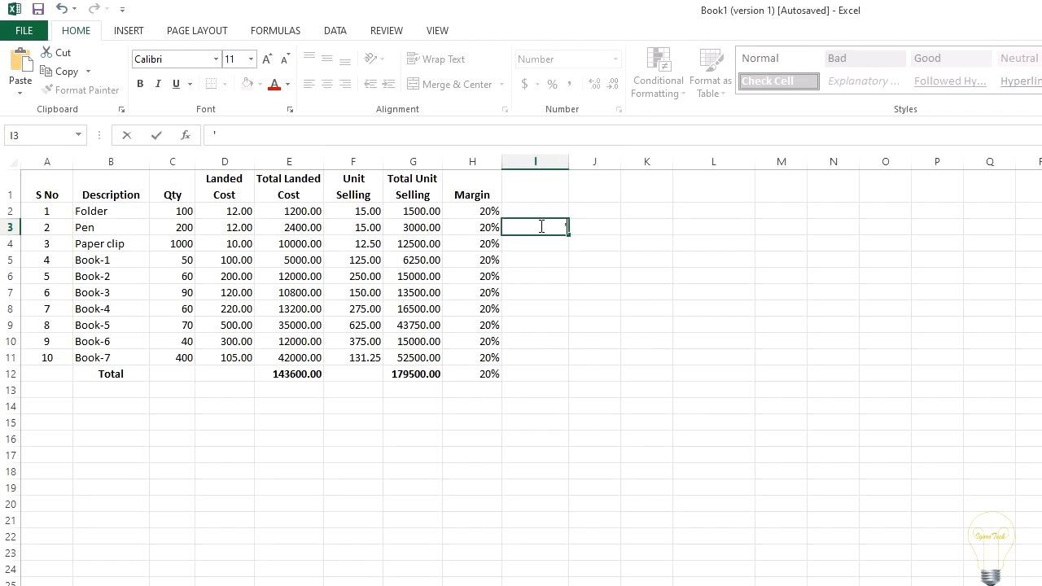
key(ctrl+v)
key(Return)
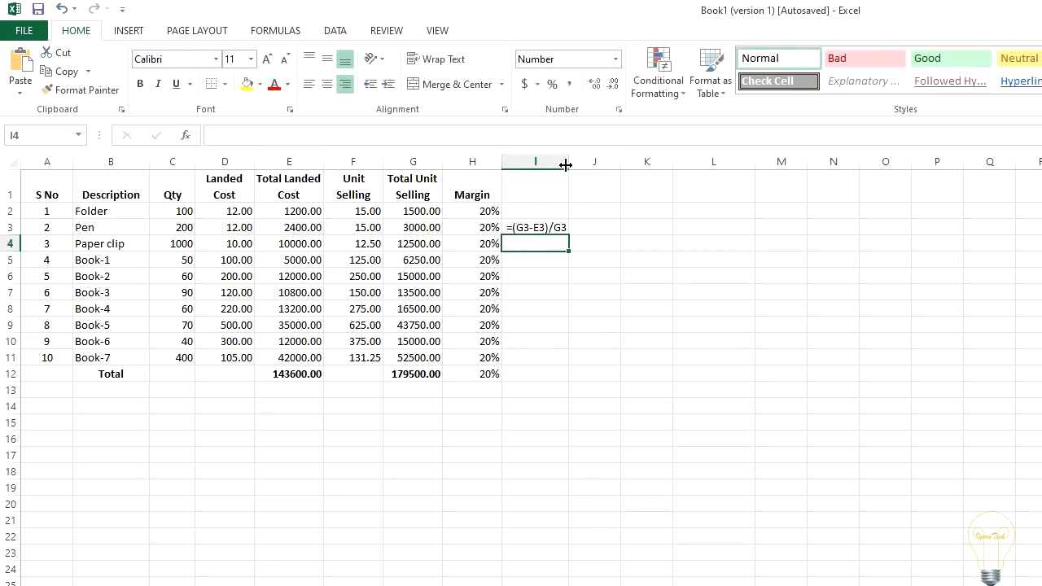
drag(567, 161, 574, 272)
click(570, 275)
Step: Enter the formula =G3-E3 in J3
click(603, 232)
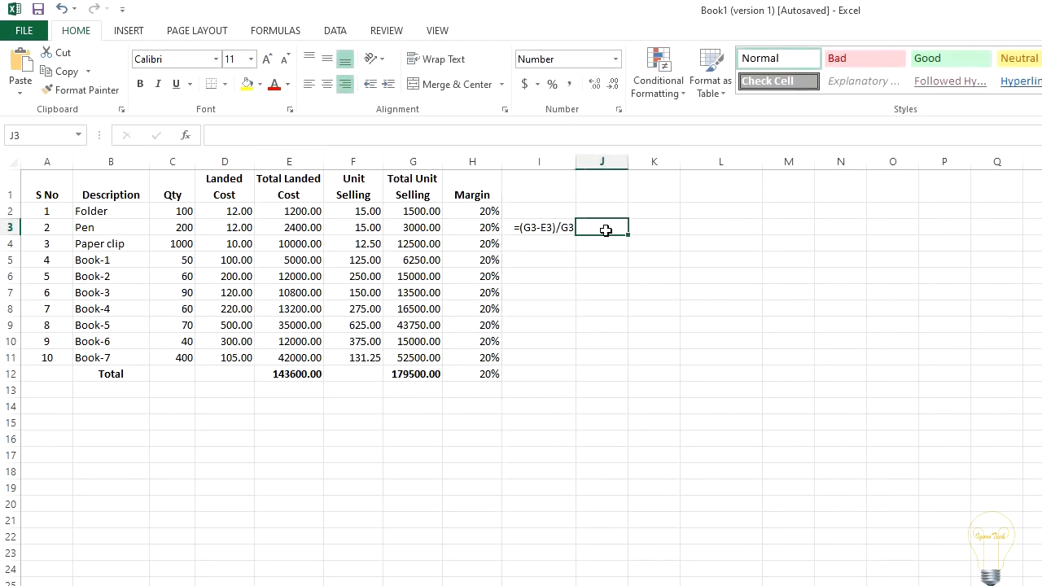
text(=)
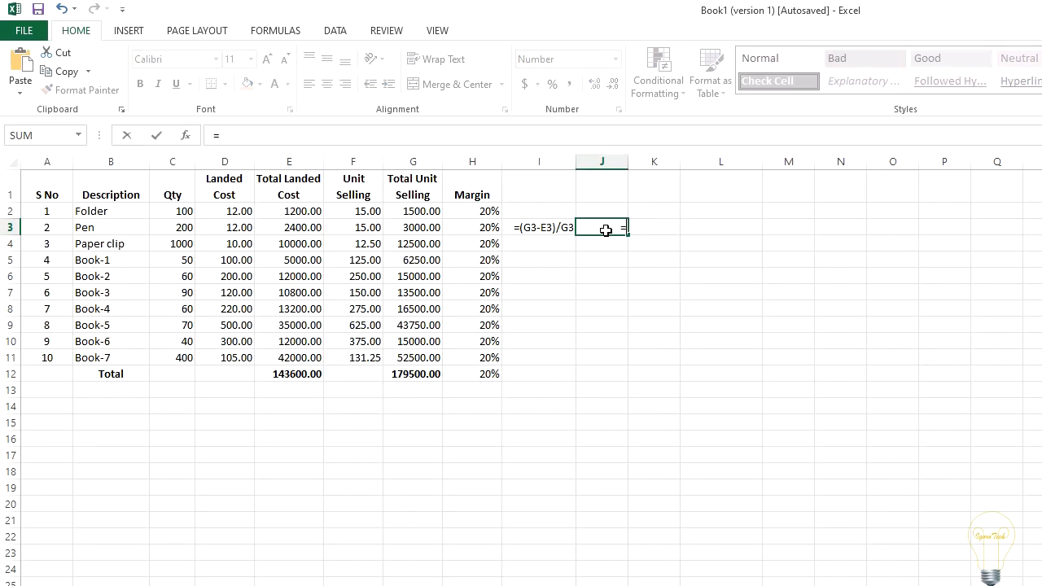
click(421, 228)
text(-)
click(300, 231)
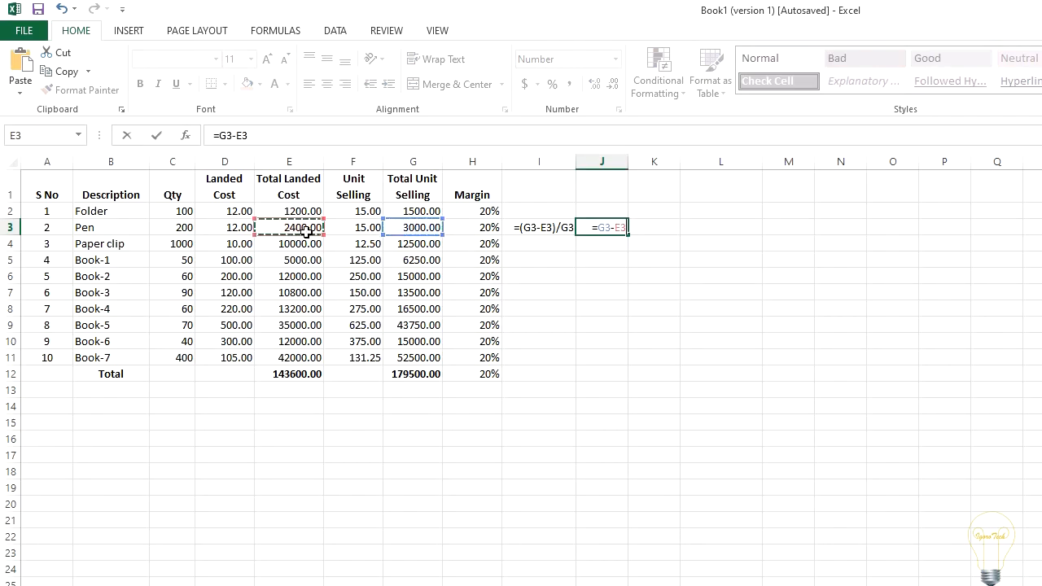
key(Return)
click(596, 319)
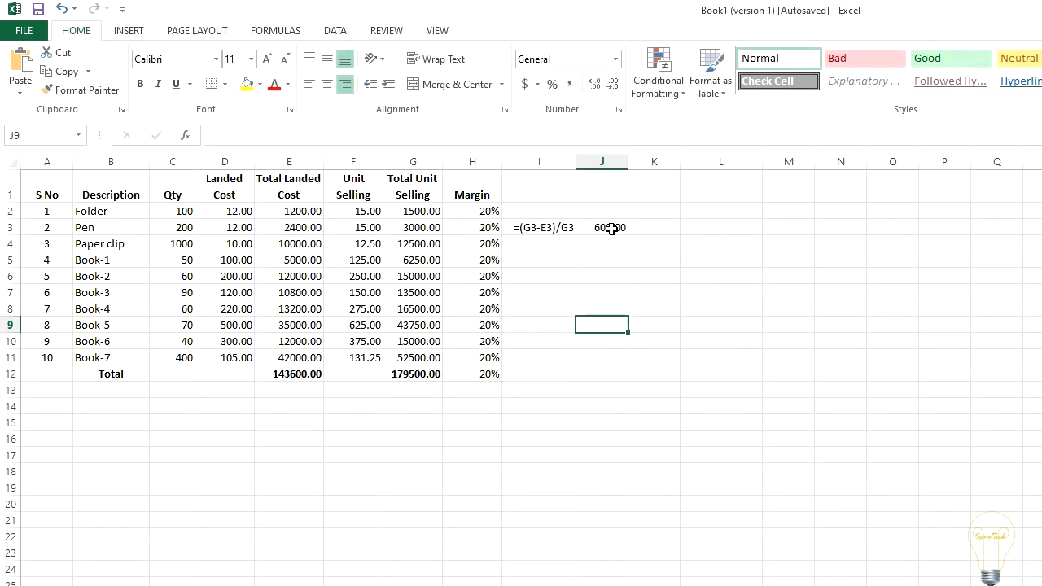
Step: Evaluate the (G3-E3) part of the margin formula in H3 to its value and discard the edit
double_click(484, 226)
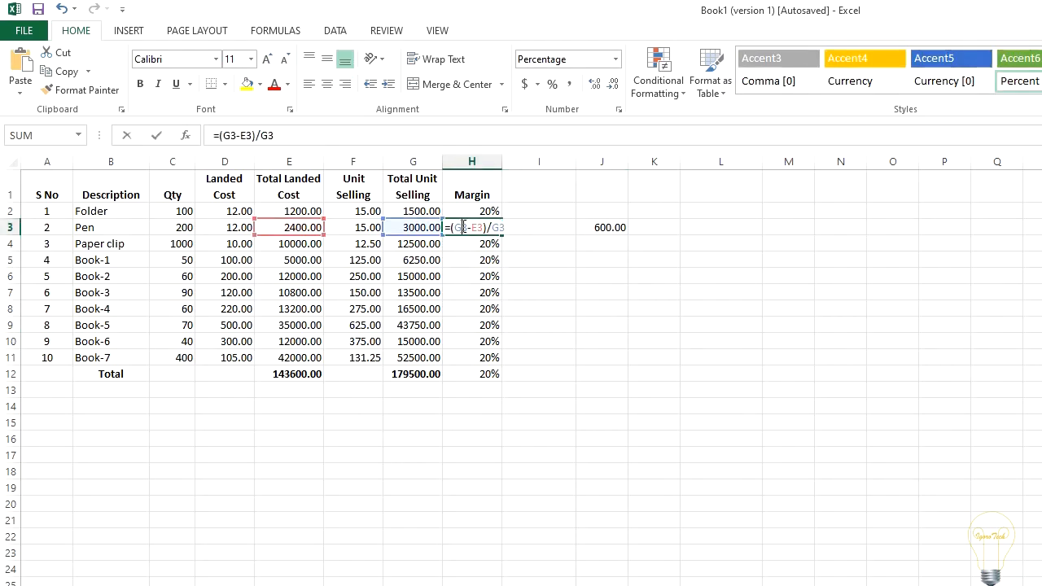
drag(487, 227, 450, 227)
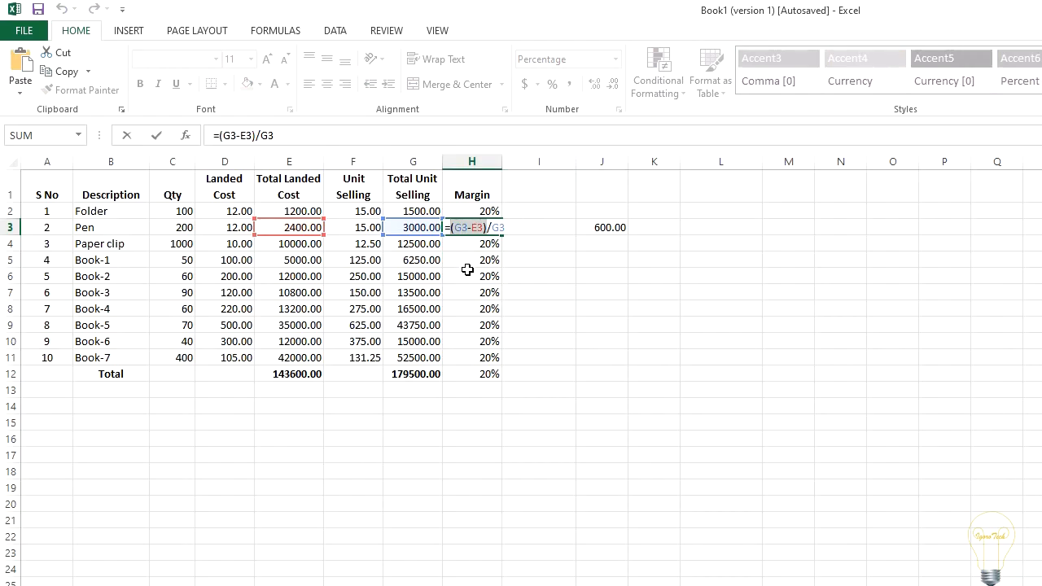
text(600)
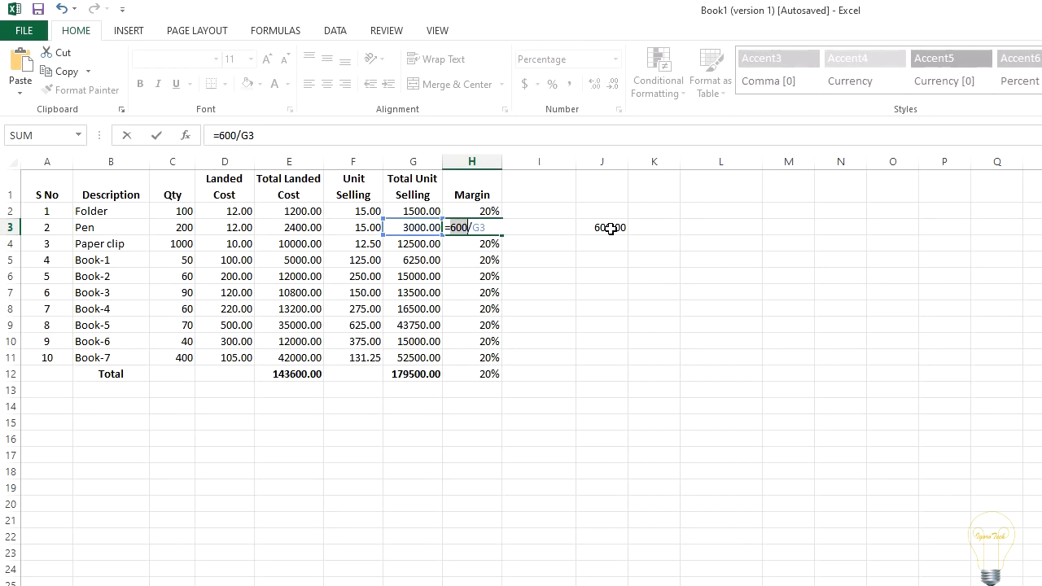
key(Escape)
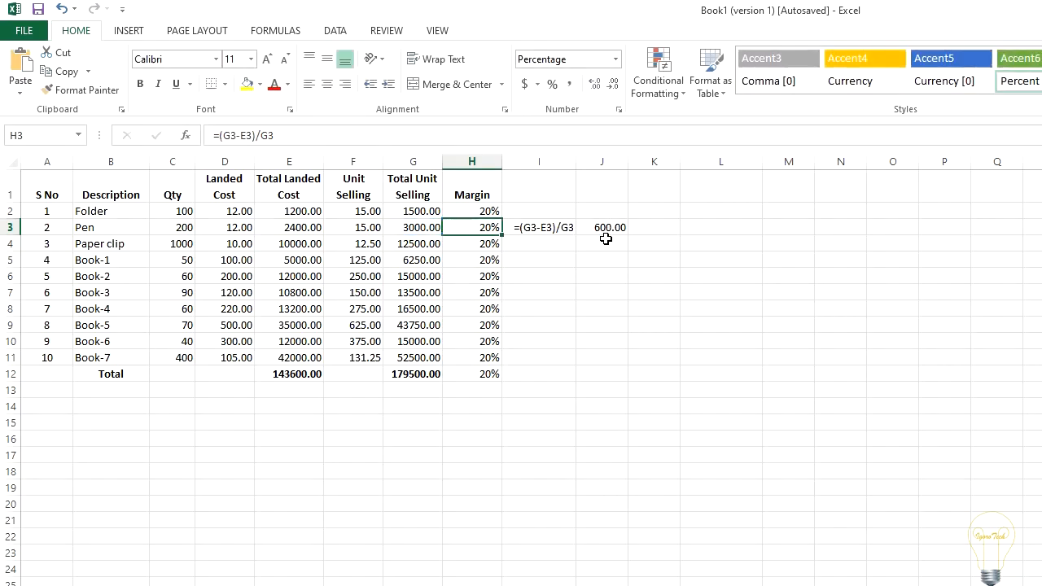
Step: Convert the whole margin formula in H4 to its calculated value and check the cell's contents
click(485, 246)
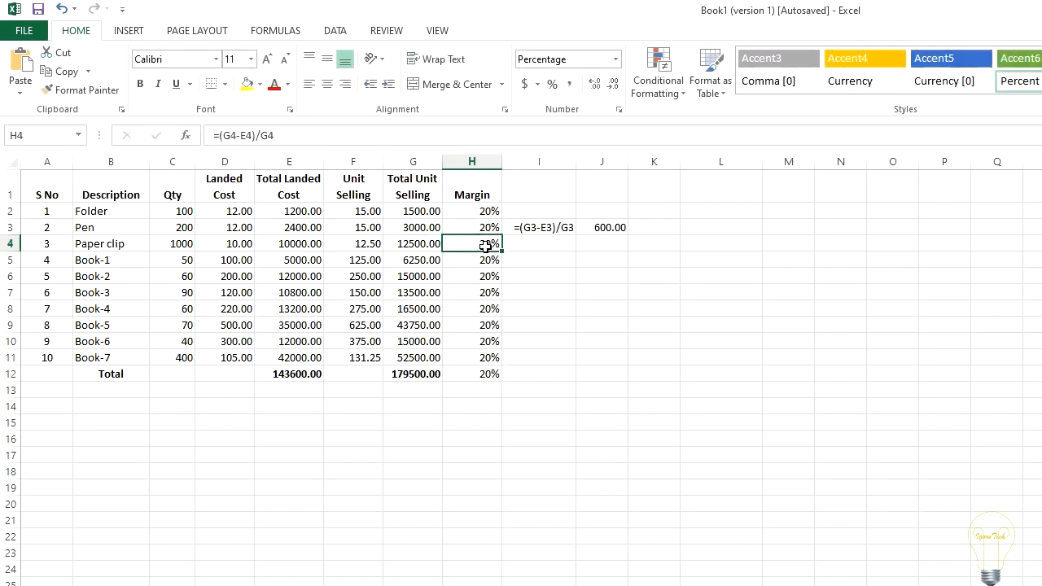
double_click(485, 245)
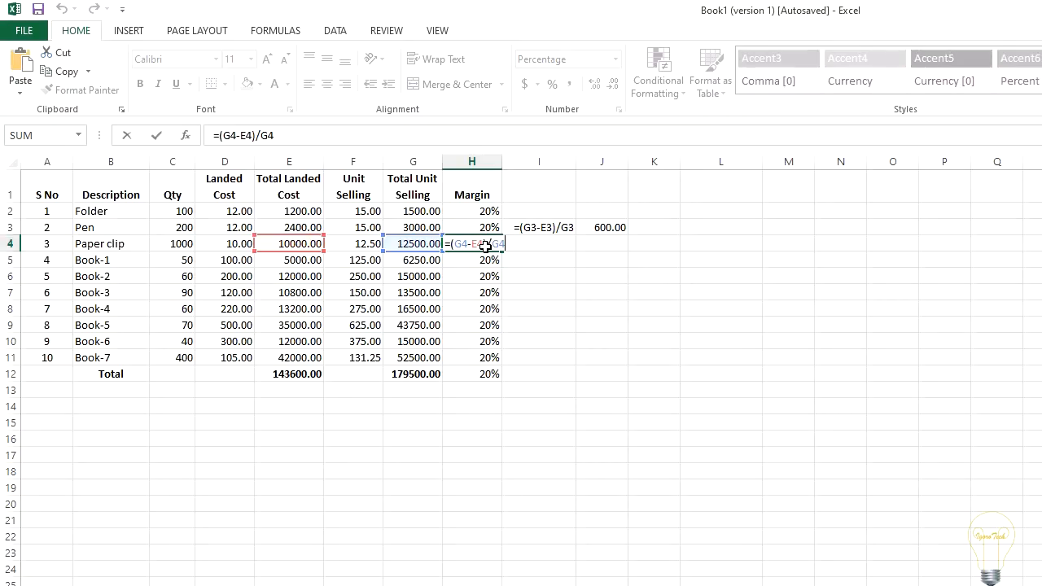
key(F9)
key(Return)
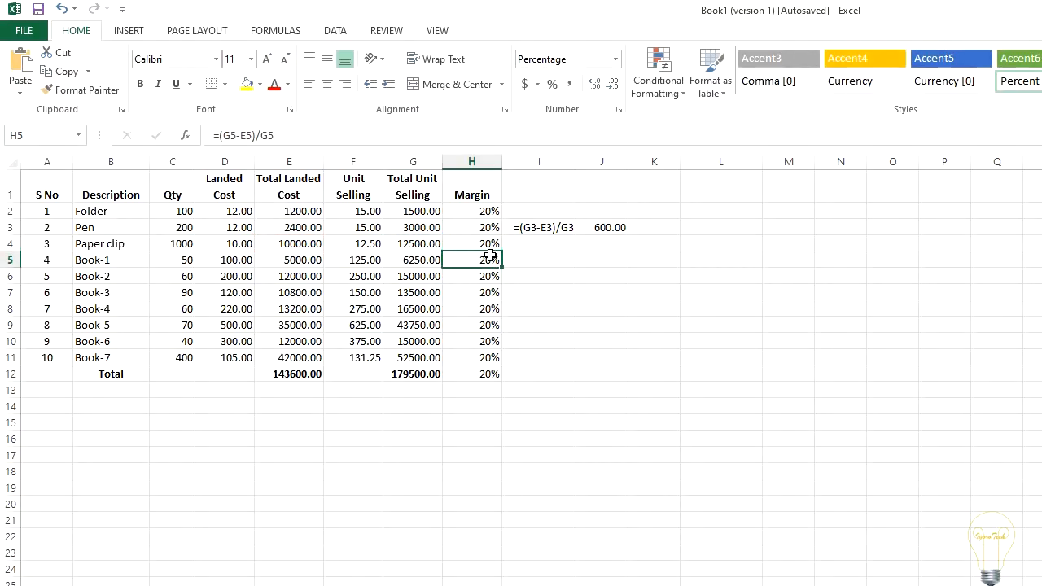
key(Up)
double_click(461, 246)
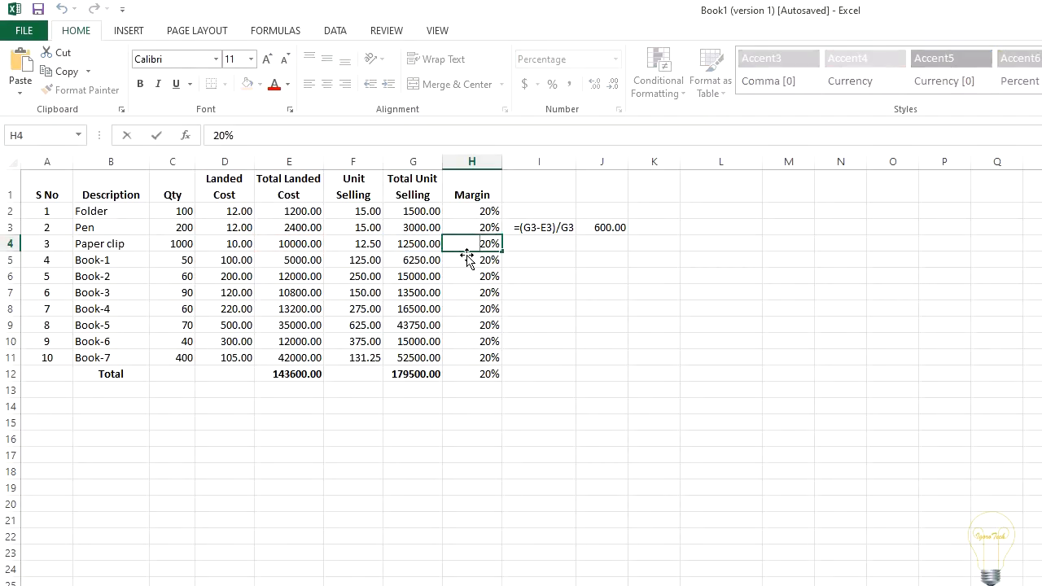
click(475, 287)
double_click(464, 244)
key(ctrl+End)
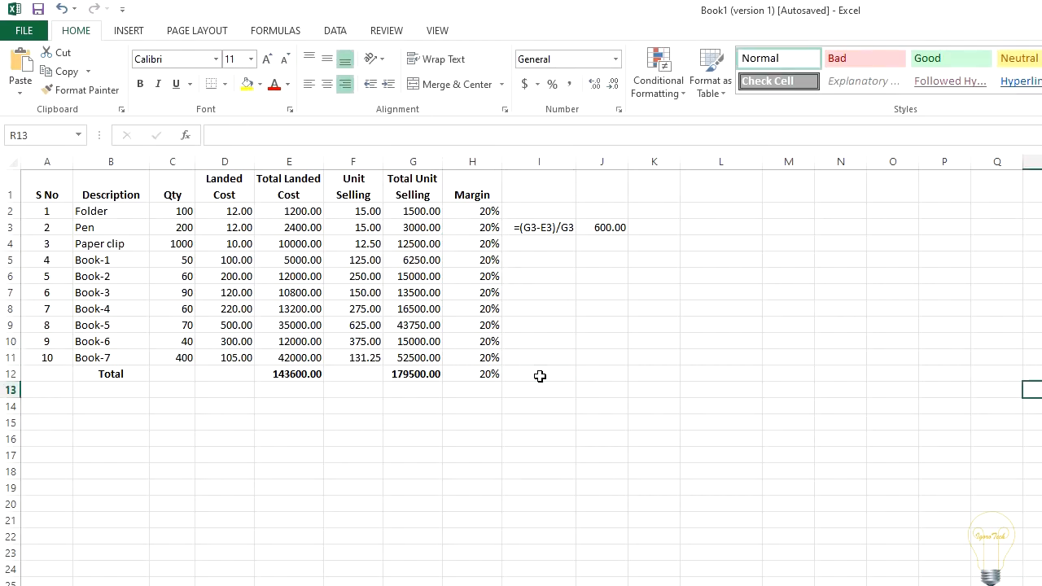